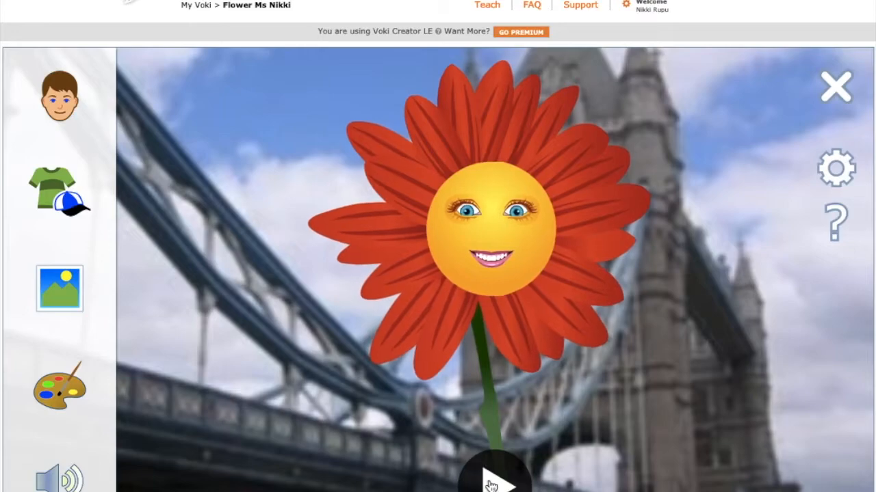
Play the speech of the red flower character in front of the bridge.
{"action": "left_click", "coordinate": [493, 485]}
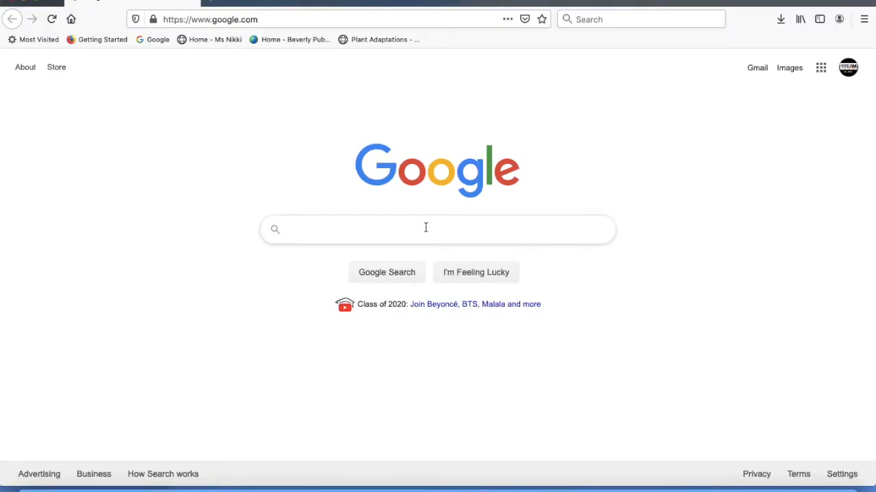
Search Google for Voki and open the Voki website from the results.
{"action": "type", "text": "Voki"}
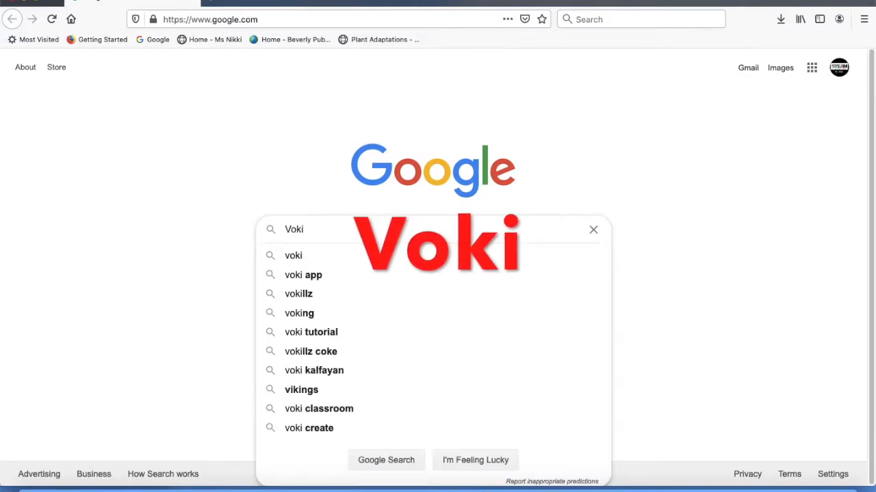
{"action": "key", "text": "Return"}
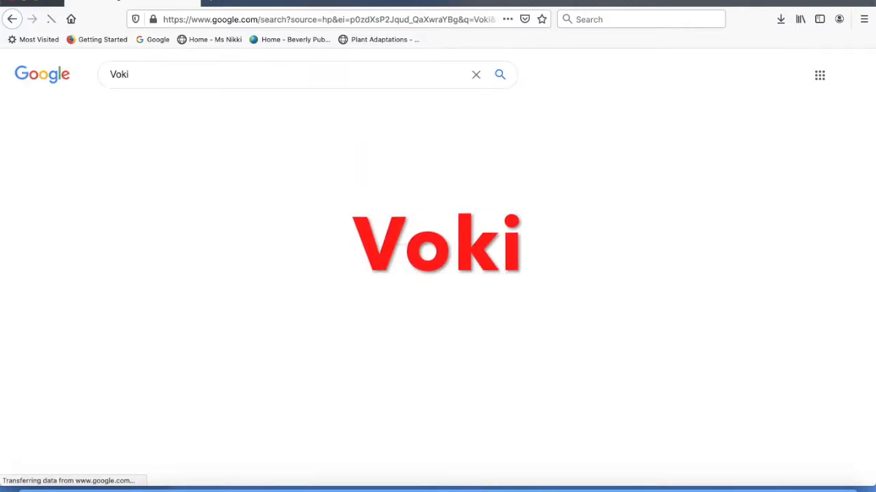
{"action": "left_click", "coordinate": [175, 177]}
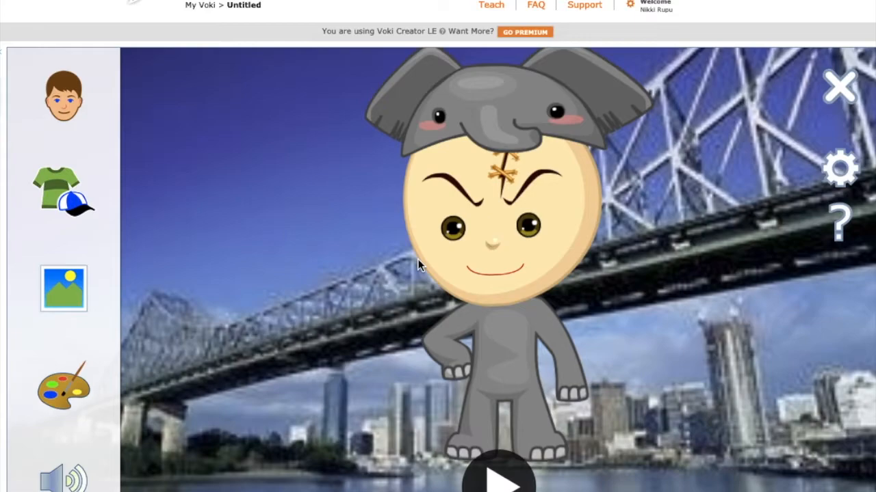
{"action": "key", "text": "super+shift+5"}
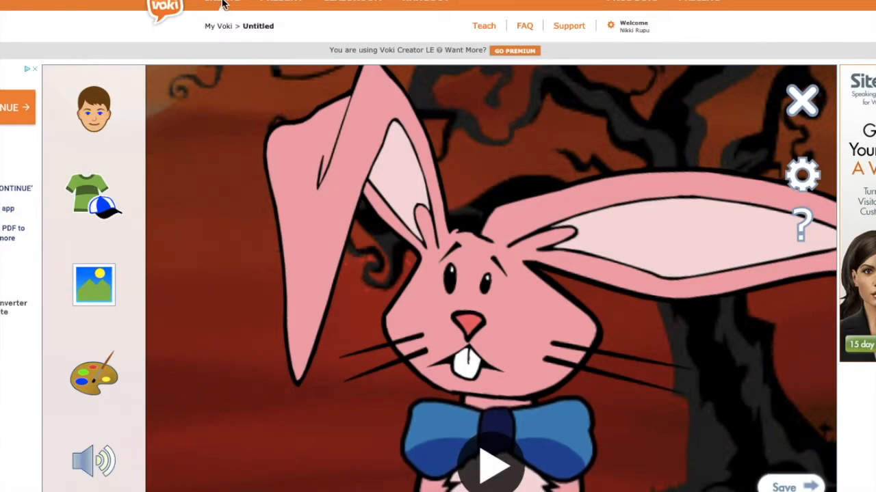
Try out characters from the 3D, animal, anime and world categories of the character gallery, including the brown prairie dog.
{"action": "left_click", "coordinate": [96, 111]}
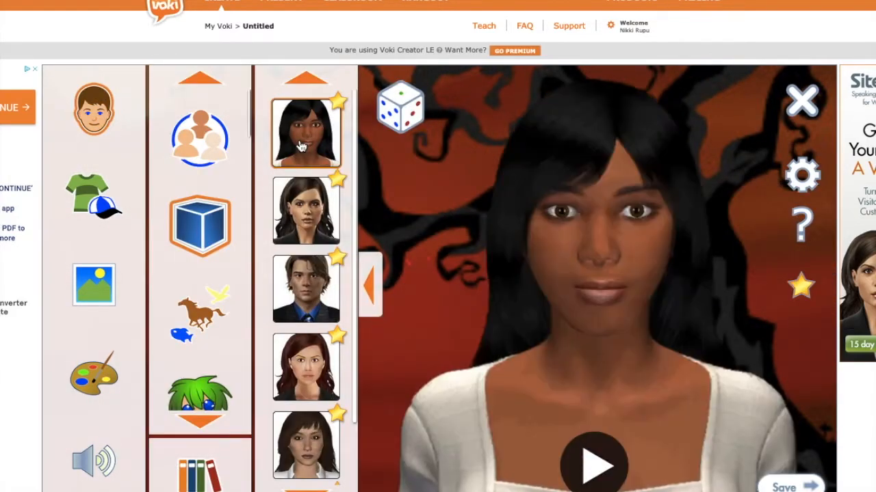
{"action": "left_click", "coordinate": [205, 305]}
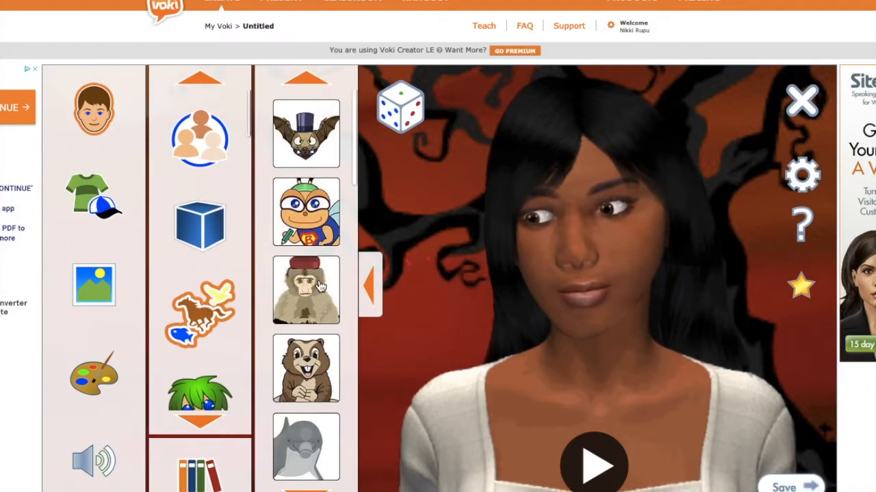
{"action": "left_click", "coordinate": [307, 366]}
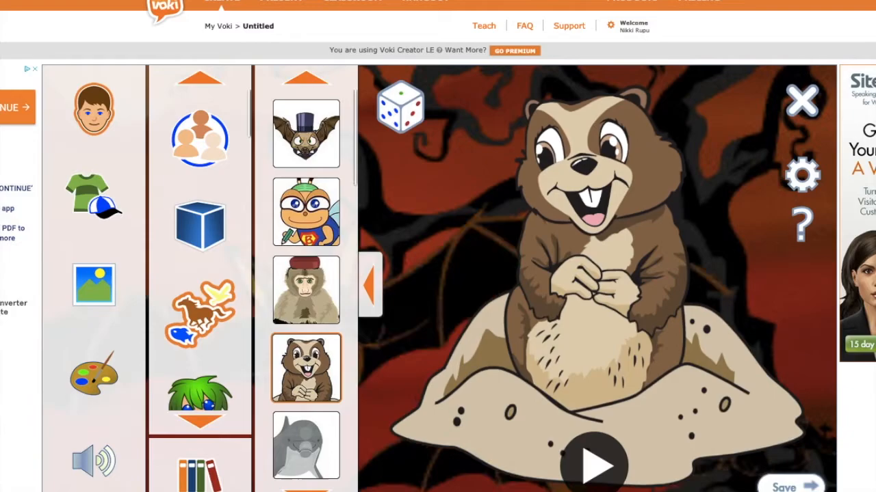
{"action": "scroll", "coordinate": [308, 366], "scroll_direction": "down", "scroll_amount": 5}
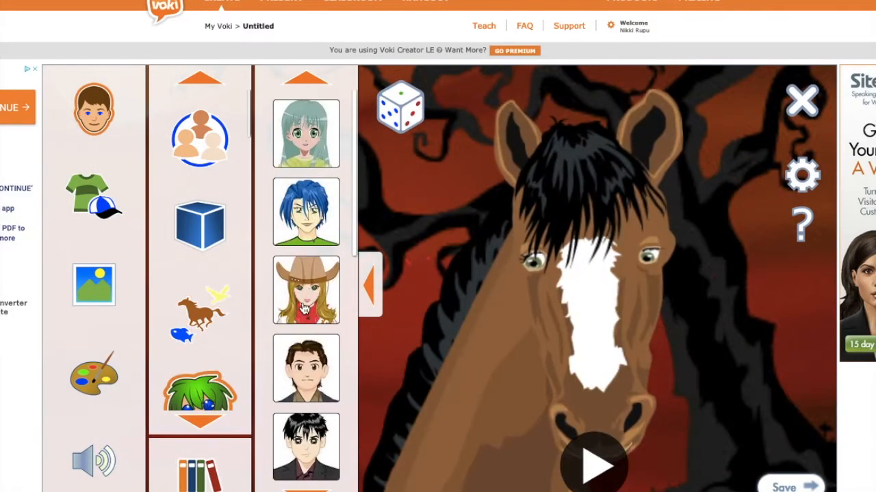
{"action": "left_click", "coordinate": [304, 309]}
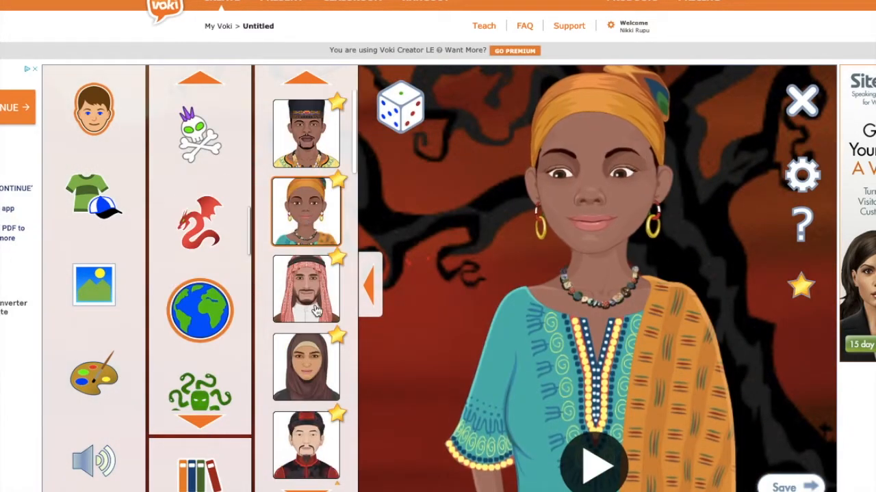
{"action": "left_click", "coordinate": [303, 283]}
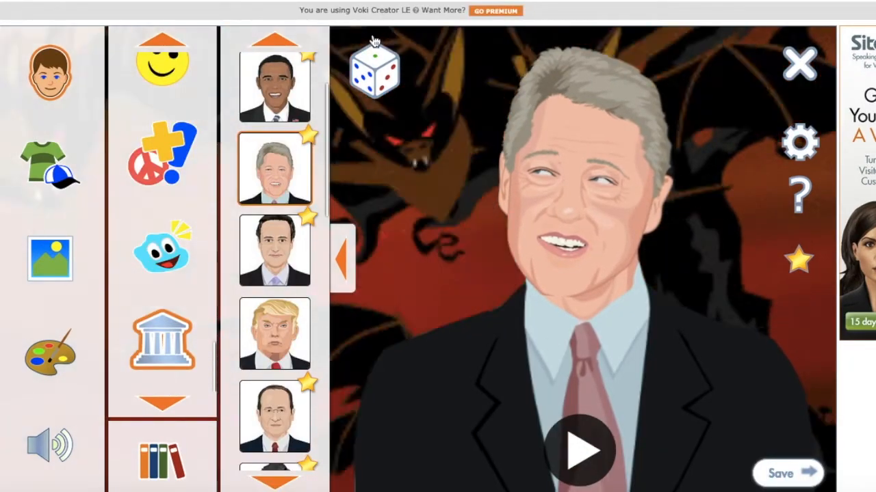
Randomize the character repeatedly until the woman with voluminous curly hair and a green striped hooded top is chosen.
{"action": "left_click", "coordinate": [385, 73]}
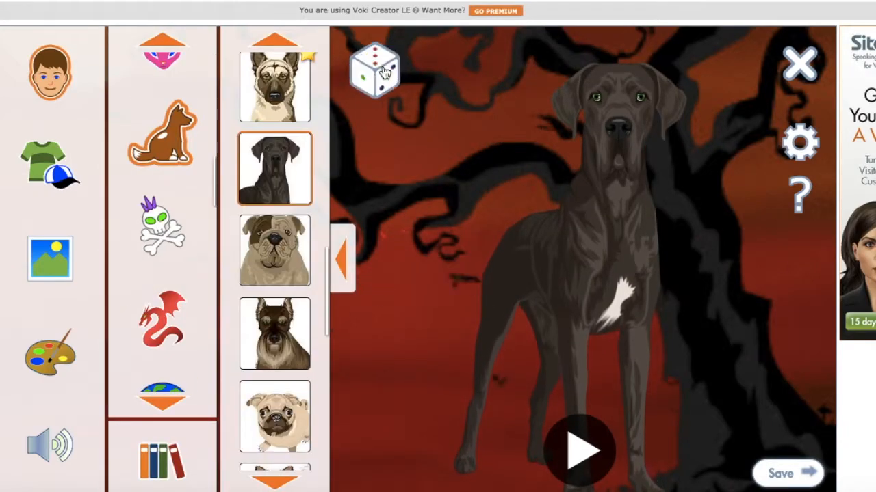
{"action": "left_click", "coordinate": [385, 73]}
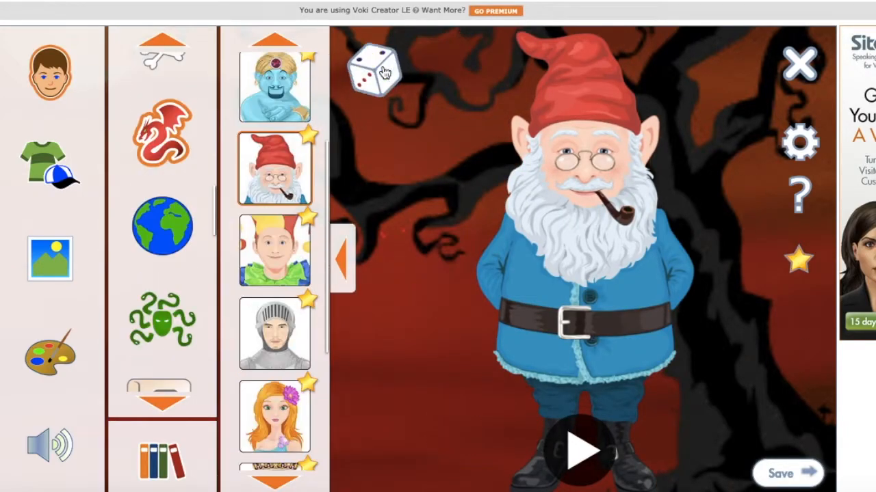
{"action": "left_click", "coordinate": [385, 73]}
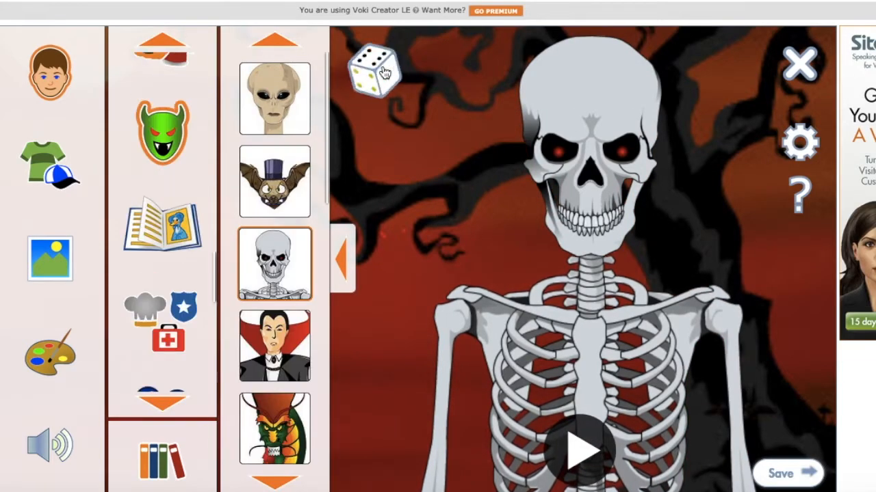
{"action": "left_click", "coordinate": [385, 72]}
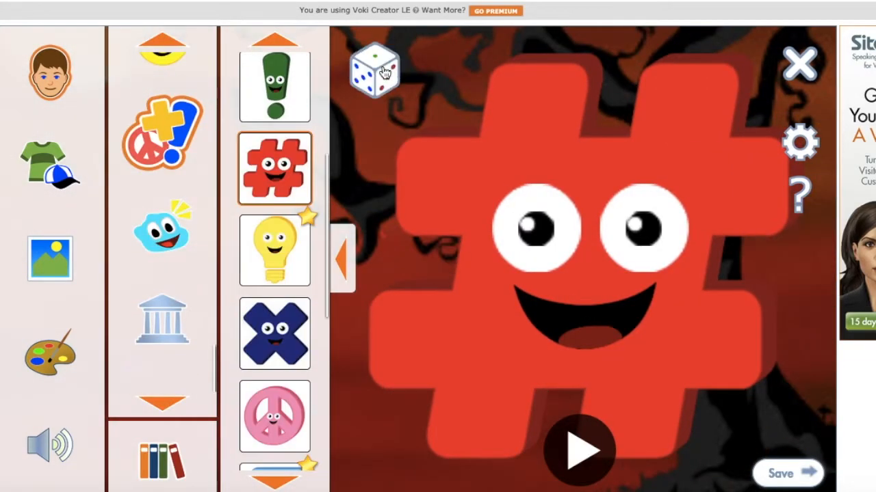
{"action": "left_click", "coordinate": [385, 72]}
{"action": "left_click", "coordinate": [385, 74]}
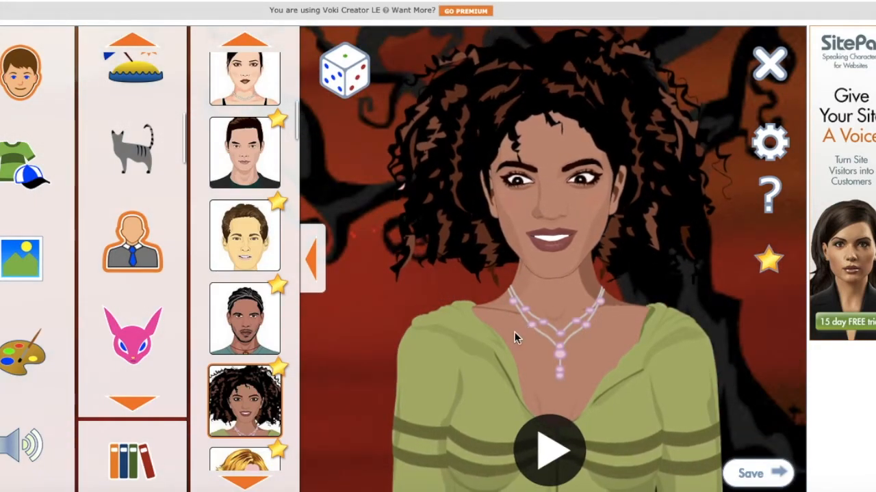
{"action": "key", "text": "super+shift+5"}
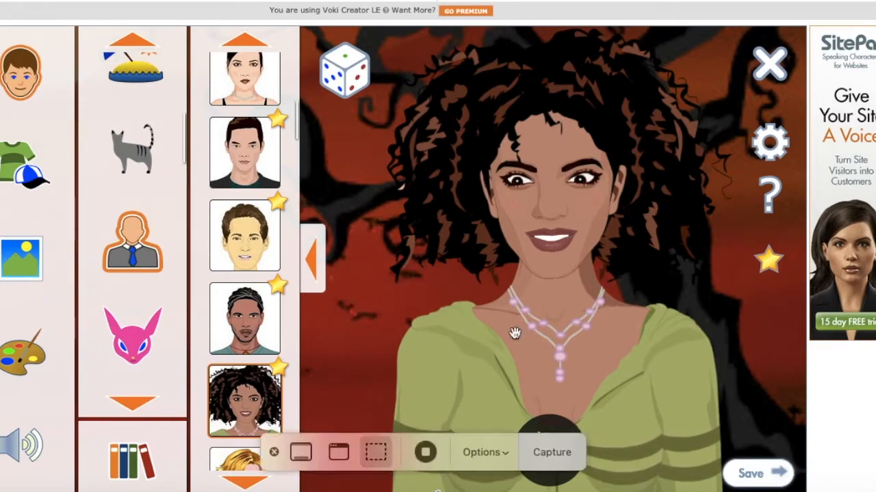
{"action": "left_click", "coordinate": [425, 453]}
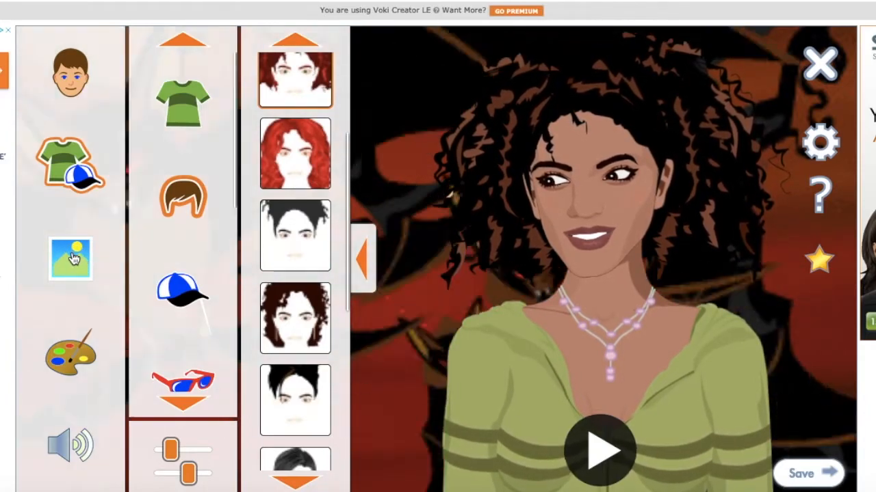
Replace the red spooky-tree background with the plain blue gradient.
{"action": "left_click", "coordinate": [73, 258]}
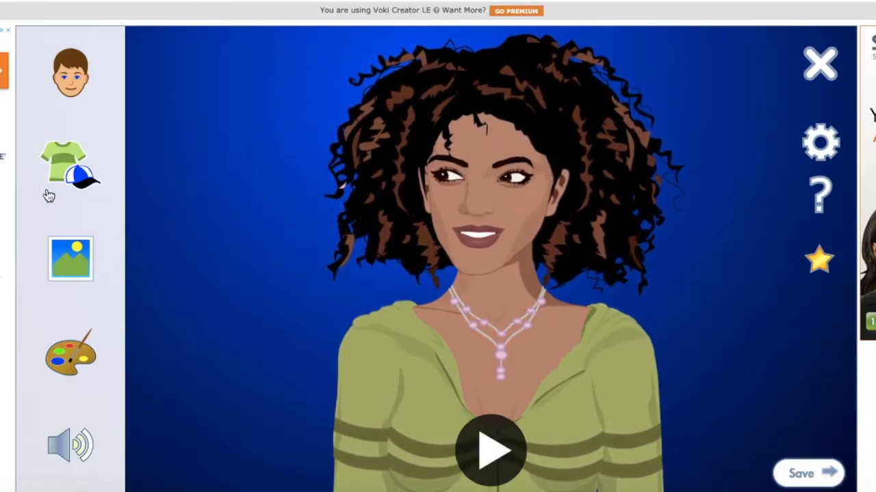
Browse the casual tops and dress the character in the navy hoodie with a white lining and white buttoned shirt.
{"action": "left_click", "coordinate": [73, 176]}
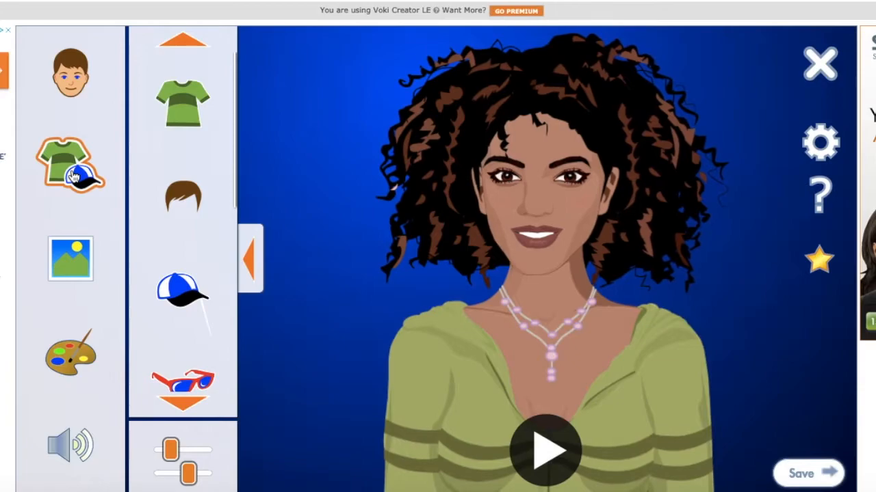
{"action": "left_click", "coordinate": [201, 121]}
{"action": "left_click", "coordinate": [413, 484]}
{"action": "left_click", "coordinate": [413, 484]}
{"action": "left_click", "coordinate": [413, 484]}
{"action": "left_click", "coordinate": [413, 484]}
{"action": "left_click", "coordinate": [413, 484]}
{"action": "left_click", "coordinate": [413, 485]}
{"action": "left_click", "coordinate": [413, 485]}
{"action": "left_click", "coordinate": [414, 484]}
{"action": "left_click", "coordinate": [413, 485]}
{"action": "left_click", "coordinate": [413, 485]}
{"action": "left_click", "coordinate": [413, 485]}
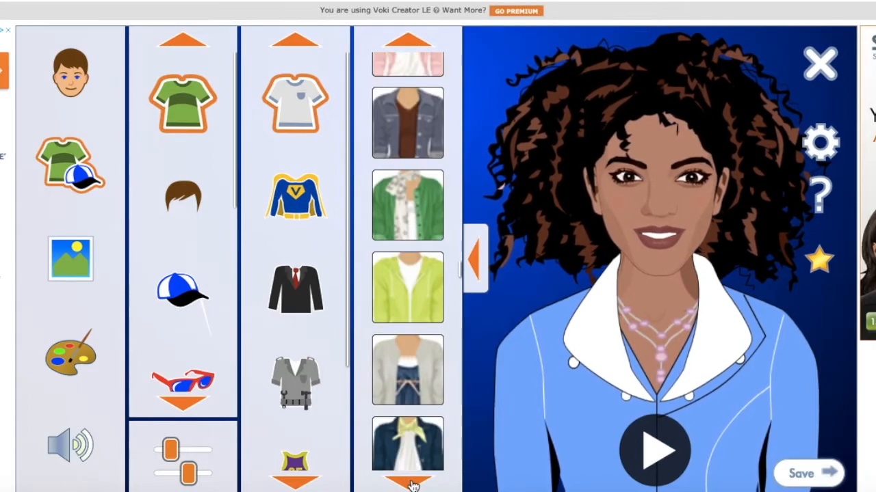
{"action": "left_click", "coordinate": [409, 481]}
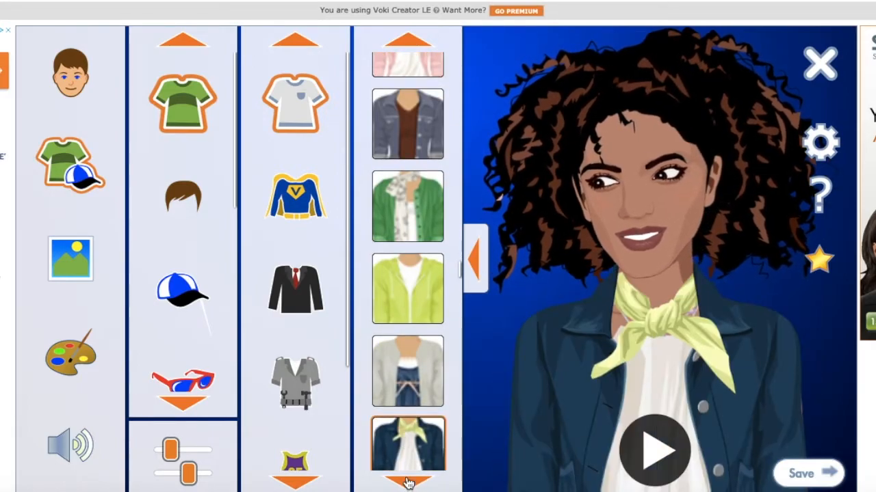
{"action": "left_click", "coordinate": [407, 483]}
{"action": "left_click", "coordinate": [407, 483]}
{"action": "left_click", "coordinate": [407, 483]}
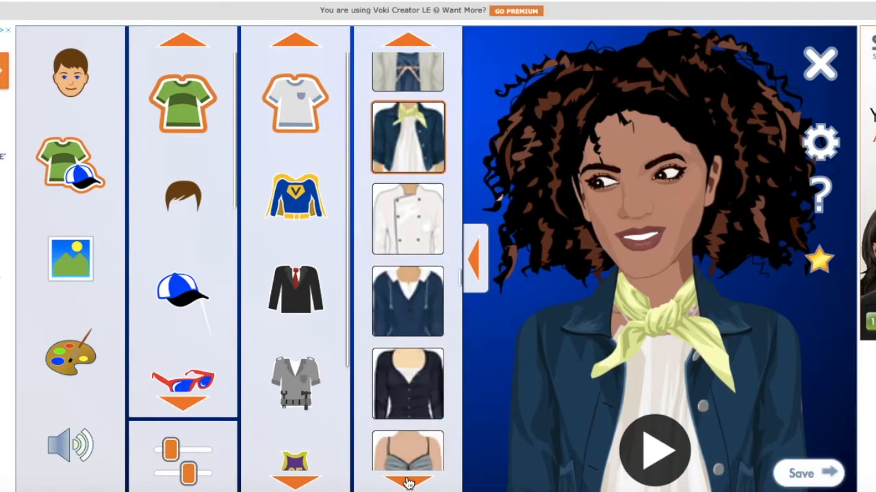
{"action": "left_click", "coordinate": [414, 291]}
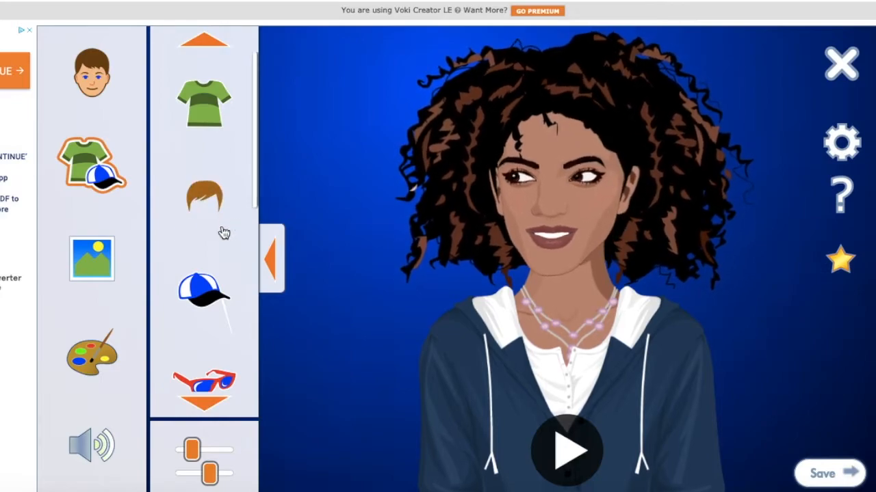
Try several hairstyles, including dreadlocks and long curls, and give the character the high black updo.
{"action": "left_click", "coordinate": [200, 196]}
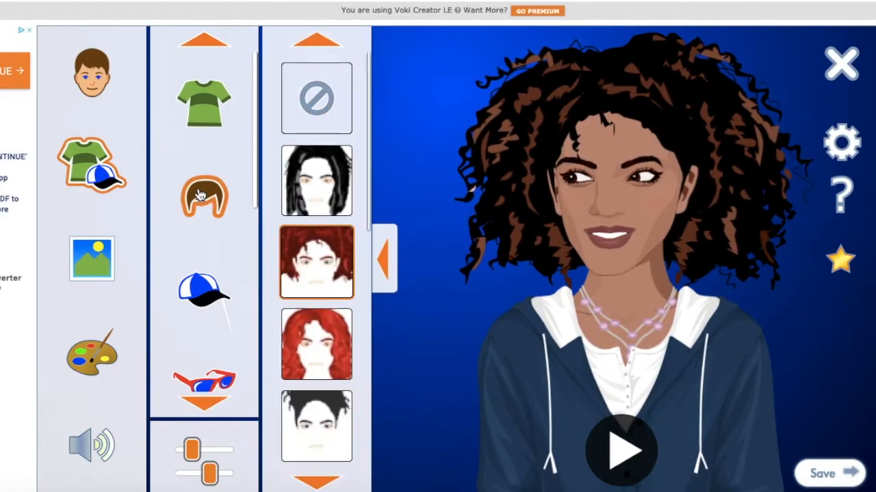
{"action": "scroll", "coordinate": [315, 137], "scroll_direction": "down", "scroll_amount": 1}
{"action": "left_click", "coordinate": [316, 98]}
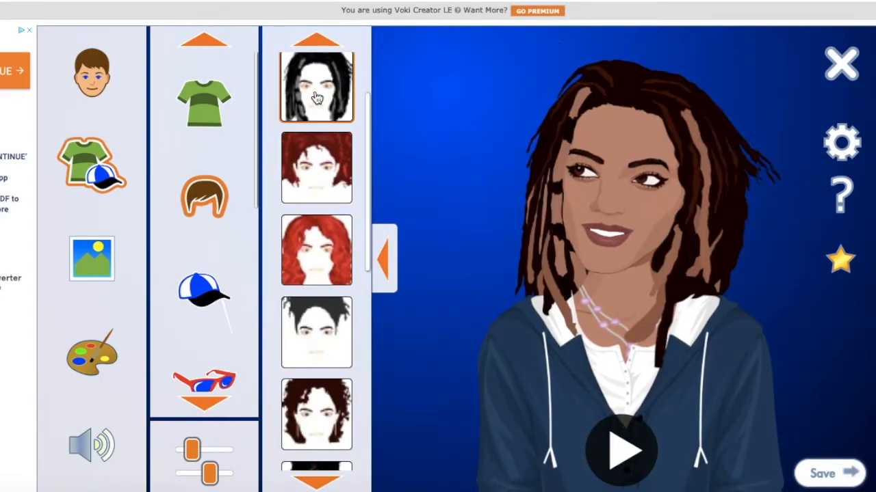
{"action": "left_click", "coordinate": [329, 254]}
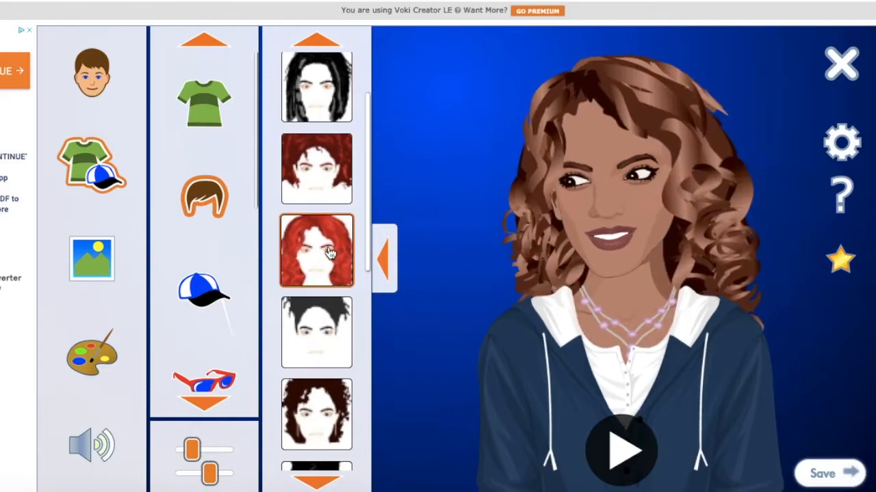
{"action": "left_click", "coordinate": [334, 340]}
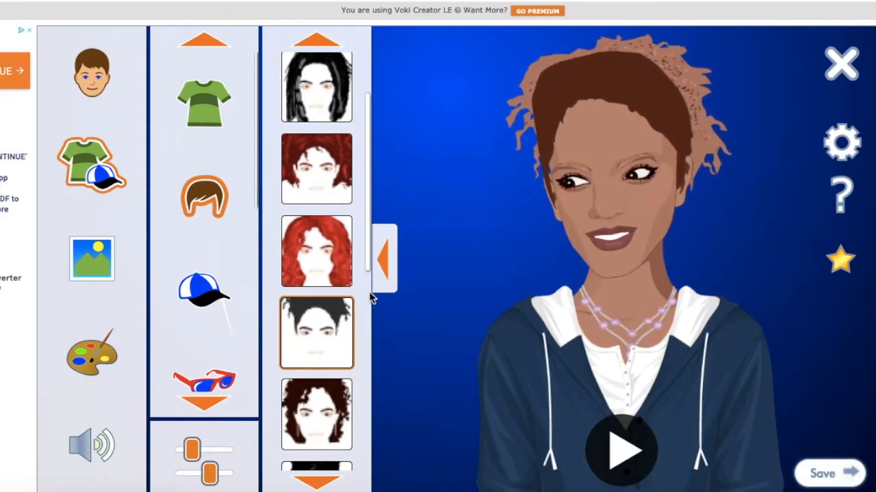
{"action": "scroll", "coordinate": [366, 262], "scroll_direction": "down", "scroll_amount": 3}
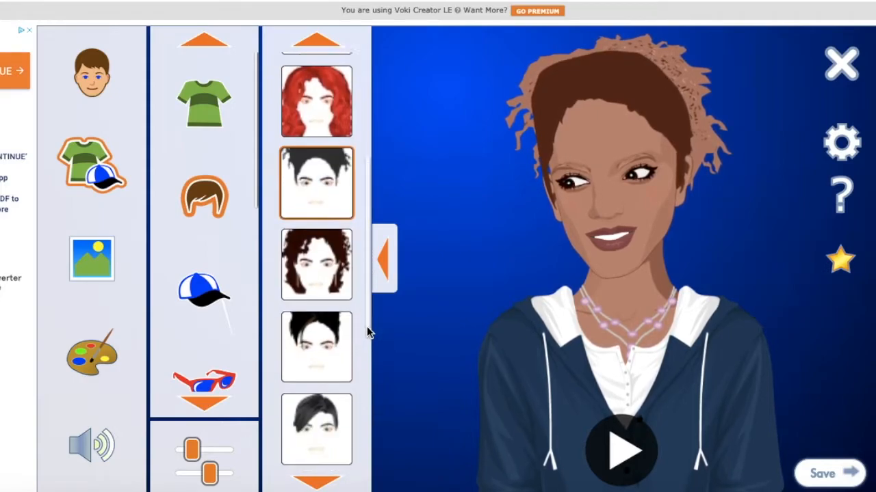
{"action": "left_click", "coordinate": [312, 333]}
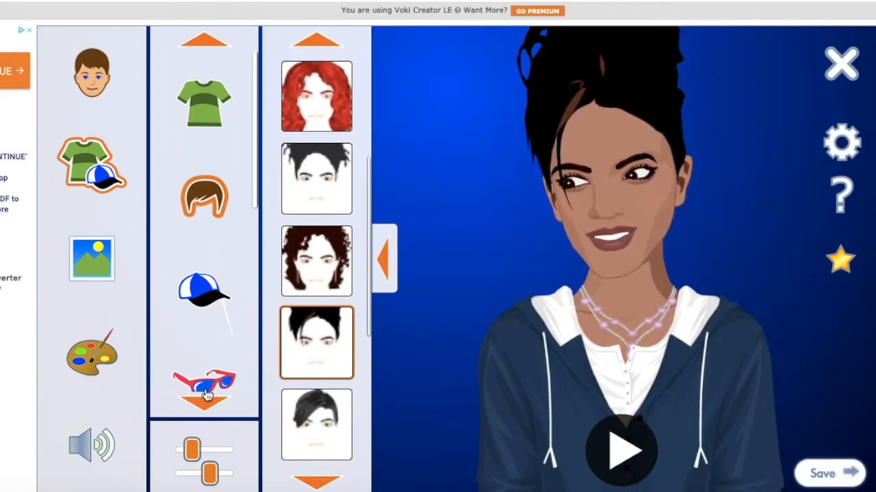
Try the tinted rectangular glasses and the round dark glasses on the character.
{"action": "left_click", "coordinate": [215, 383]}
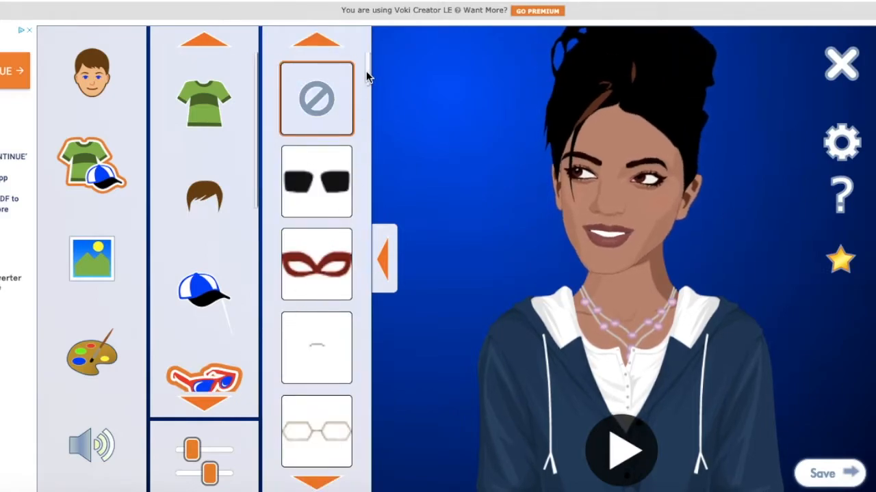
{"action": "scroll", "coordinate": [344, 137], "scroll_direction": "down", "scroll_amount": 5}
{"action": "left_click", "coordinate": [329, 117]}
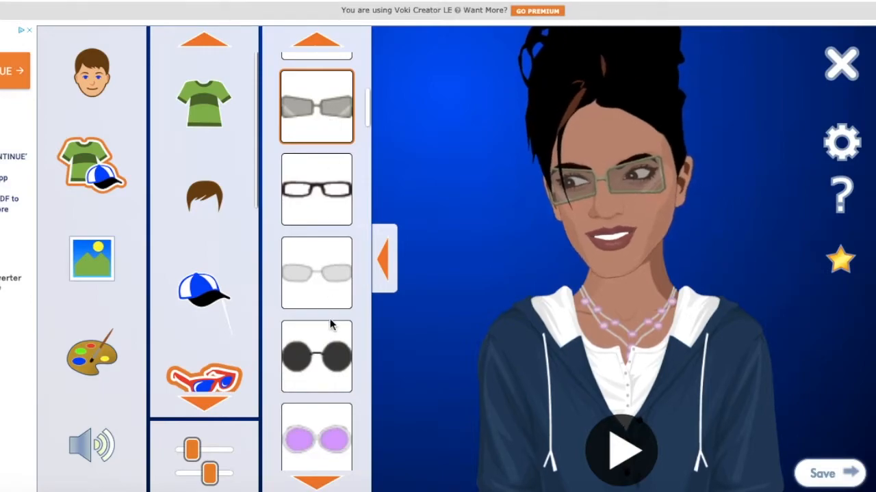
{"action": "left_click", "coordinate": [329, 370]}
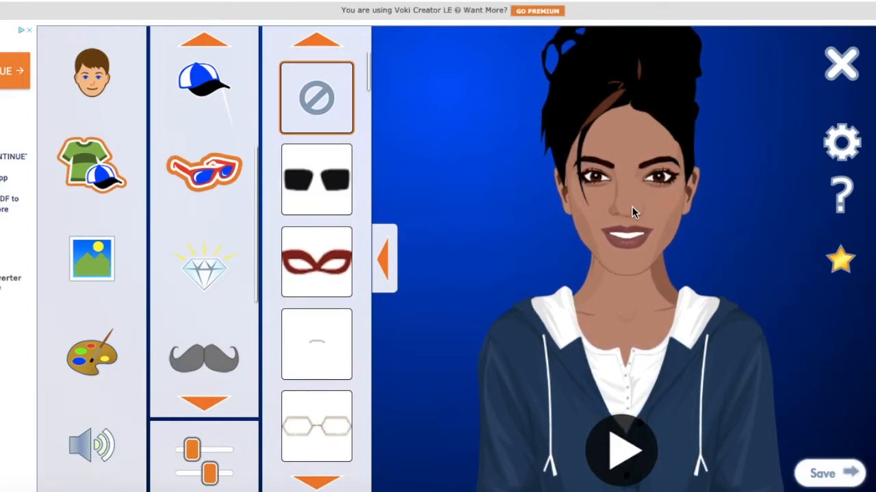
Try a bright blue eye color on the character and open the makeup color options.
{"action": "left_click", "coordinate": [96, 265]}
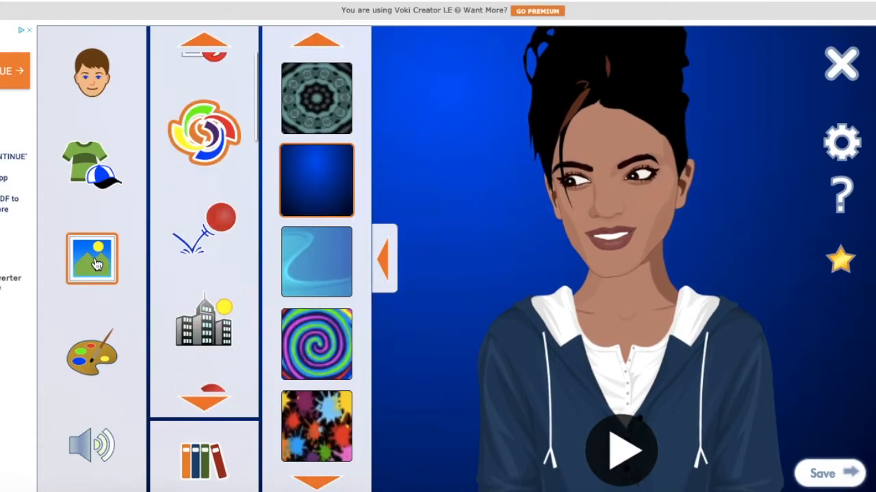
{"action": "left_click", "coordinate": [100, 352]}
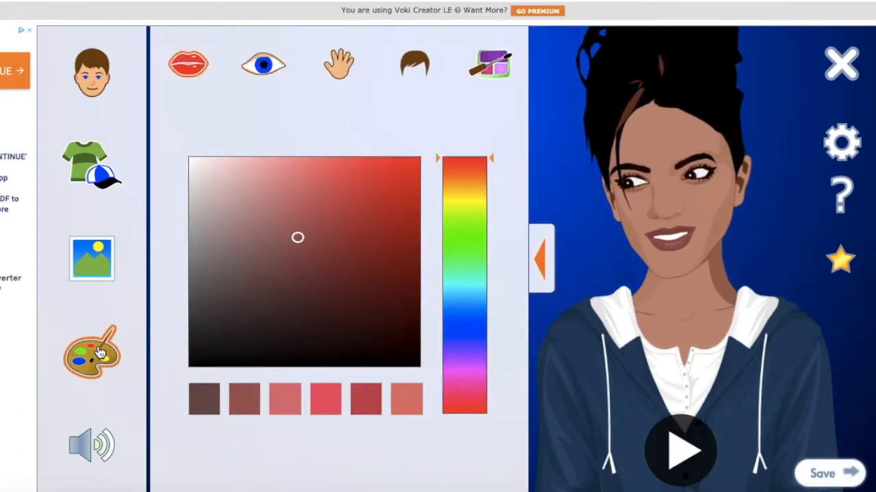
{"action": "left_click", "coordinate": [264, 66]}
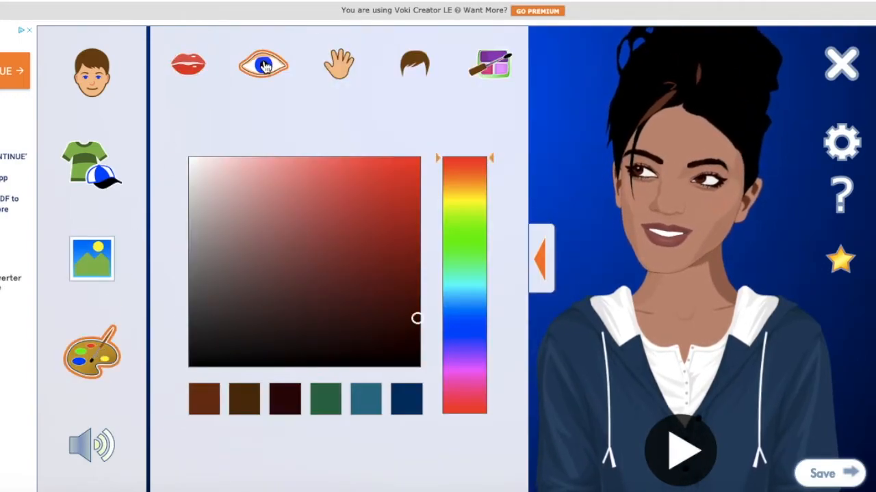
{"action": "left_click", "coordinate": [373, 332]}
{"action": "left_click", "coordinate": [465, 308]}
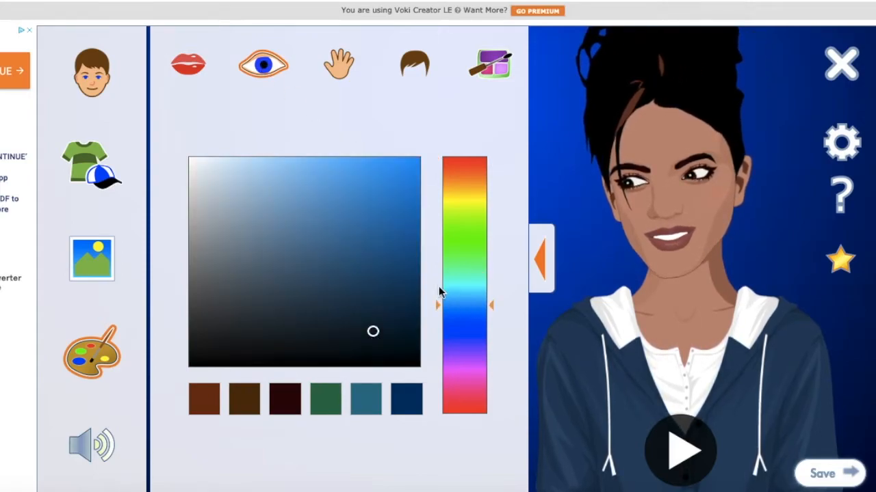
{"action": "left_click", "coordinate": [401, 198]}
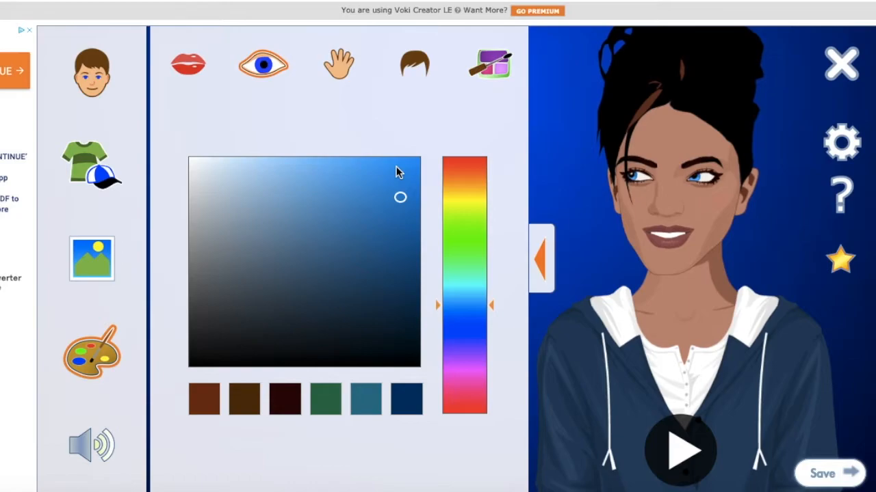
{"action": "left_click", "coordinate": [493, 63]}
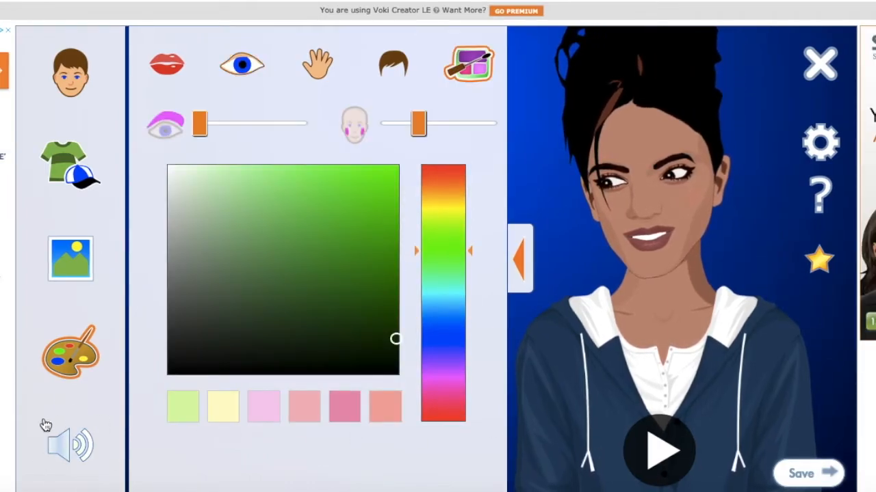
Record a spoken message for the avatar with the microphone, allowing microphone access, and stop the recording.
{"action": "left_click", "coordinate": [78, 442]}
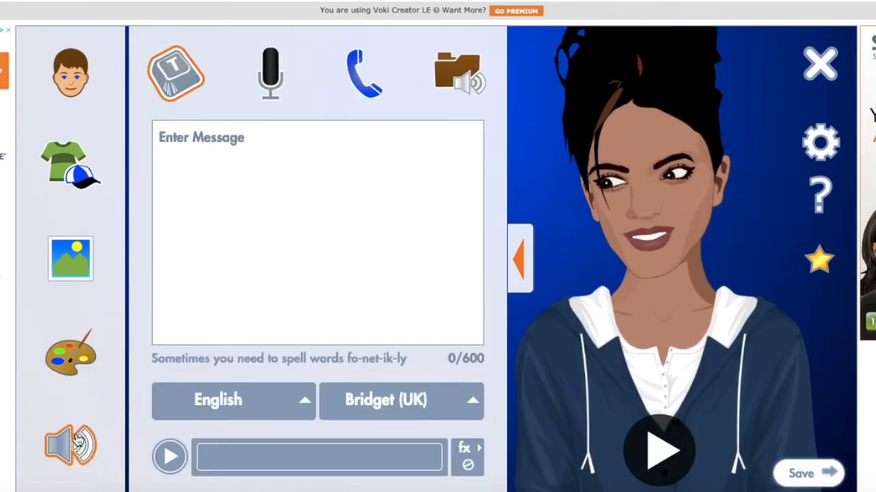
{"action": "left_click", "coordinate": [270, 73]}
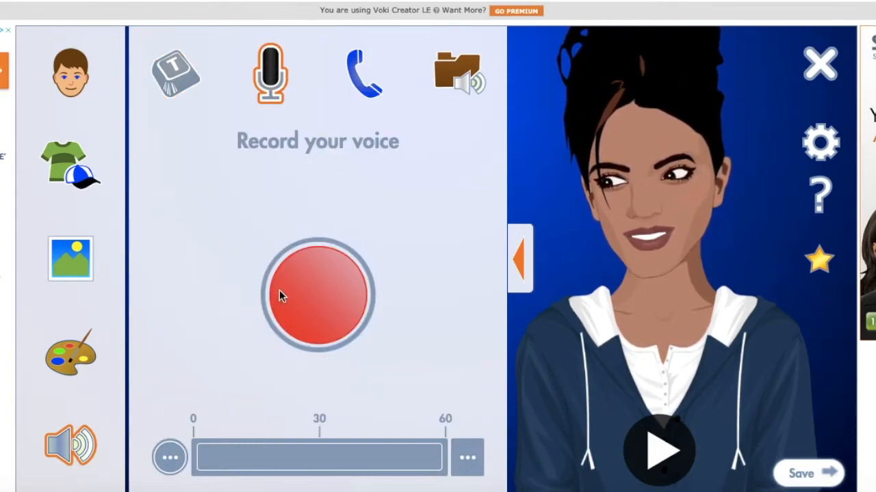
{"action": "left_click", "coordinate": [316, 318]}
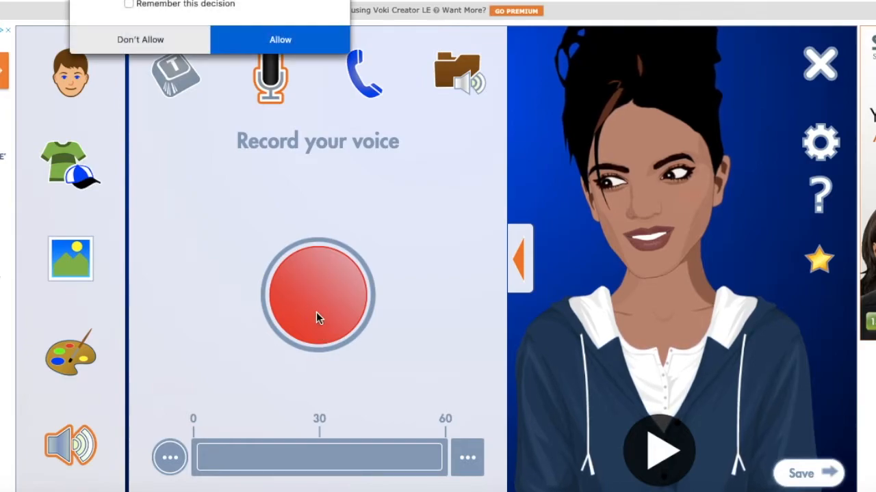
{"action": "left_click", "coordinate": [285, 44]}
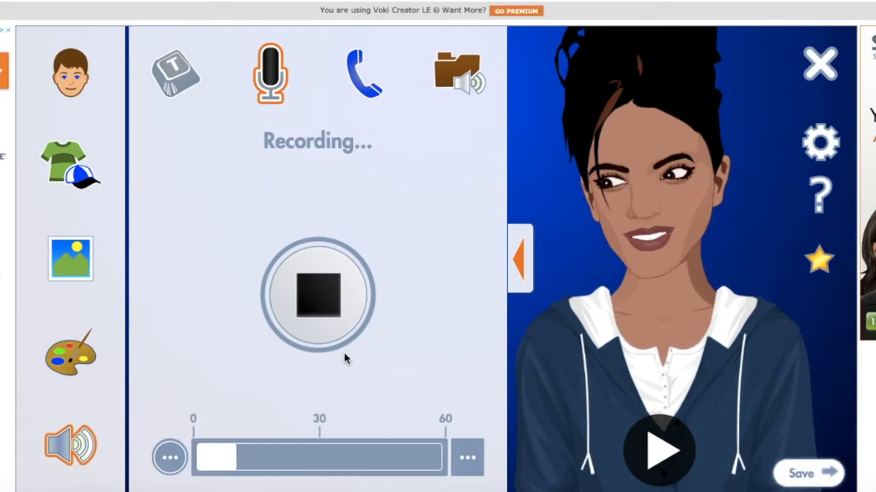
{"action": "left_click", "coordinate": [316, 304]}
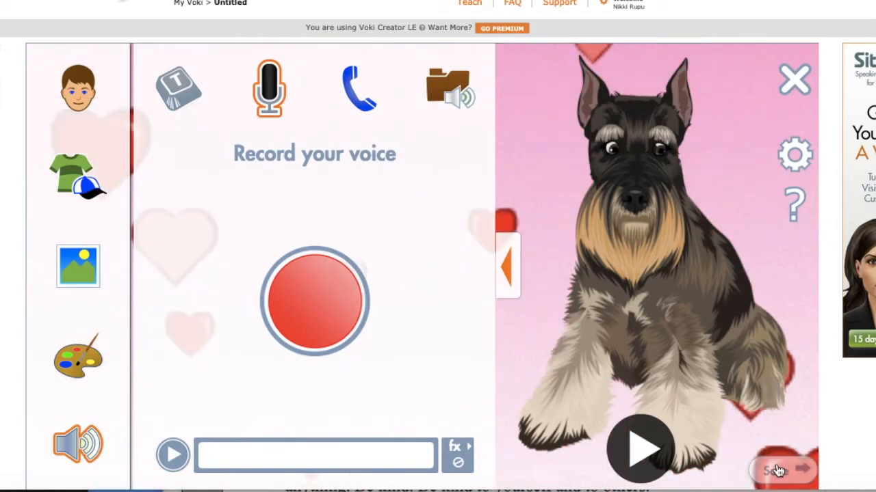
Save the Voki under the name My Message and copy its short share URL.
{"action": "left_click", "coordinate": [778, 471]}
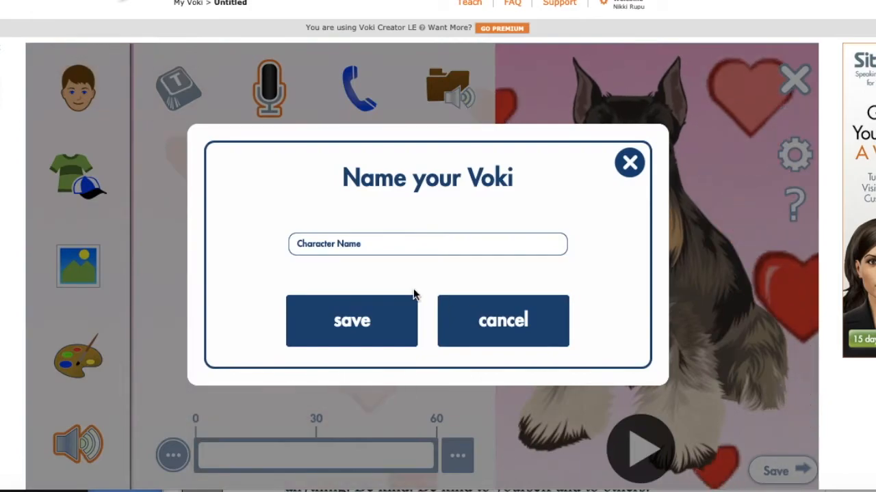
{"action": "left_click", "coordinate": [366, 244]}
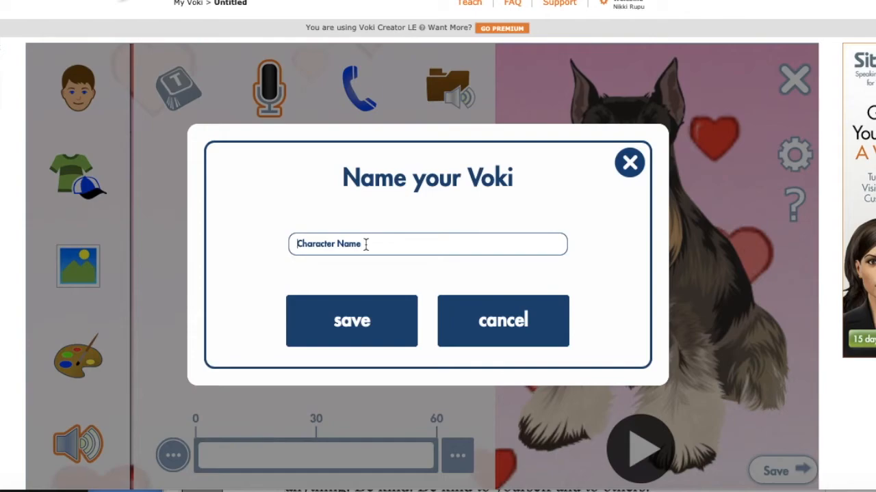
{"action": "type", "text": "My "}
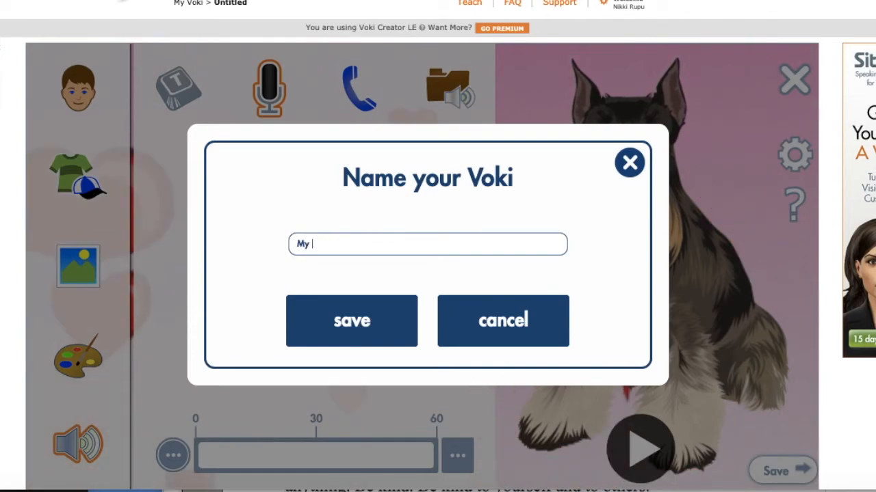
{"action": "type", "text": "Message"}
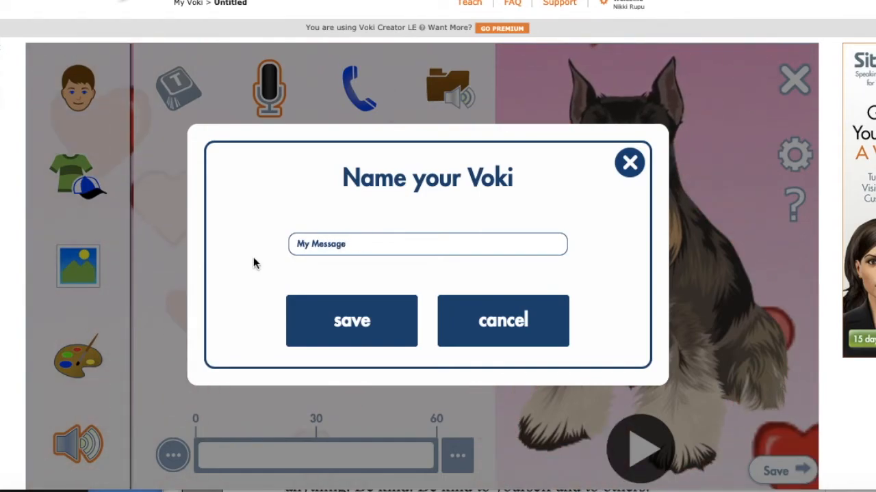
{"action": "left_click", "coordinate": [344, 318]}
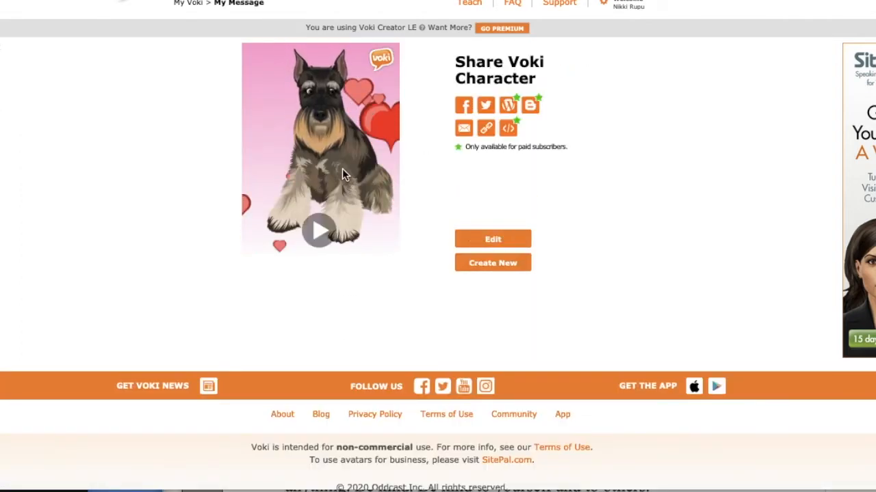
{"action": "left_click", "coordinate": [487, 129]}
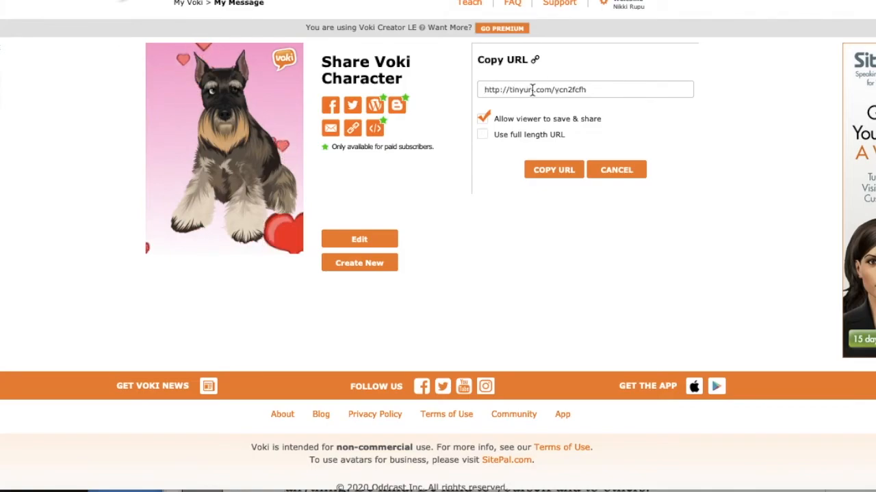
{"action": "left_click", "coordinate": [555, 171]}
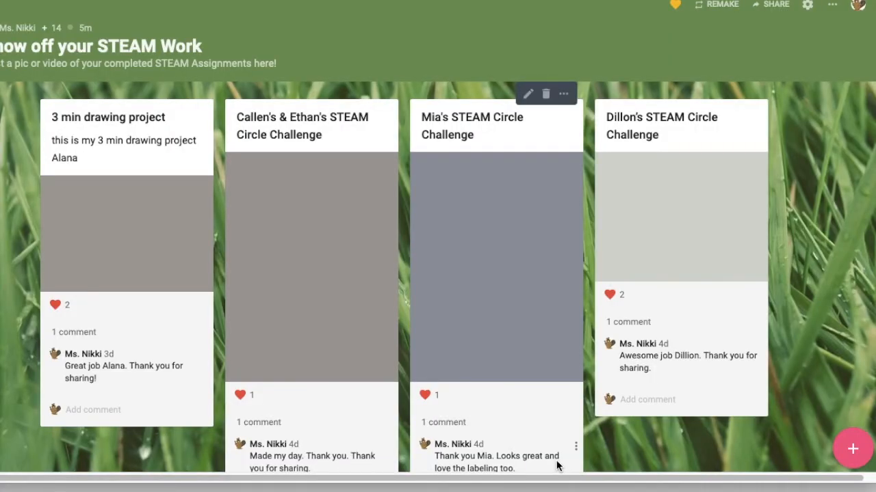
On the STEAM Work Padlet board, add a post titled as the teacher's message to 4th Grade Graduates and attach the copied Voki URL.
{"action": "left_click", "coordinate": [853, 448]}
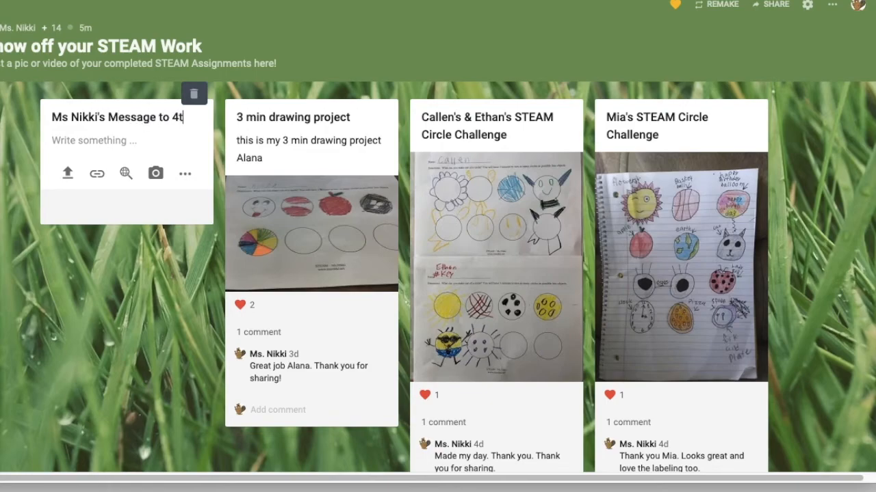
{"action": "type", "text": "Grade Graduates"}
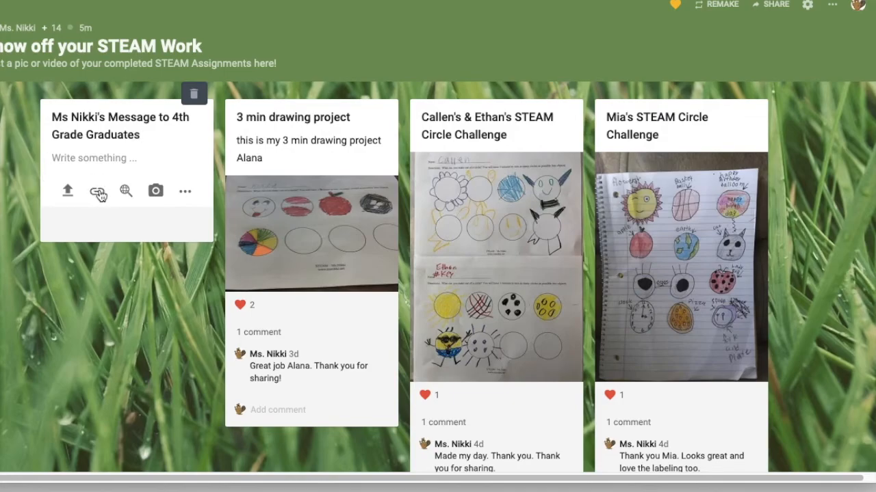
{"action": "left_click", "coordinate": [98, 192]}
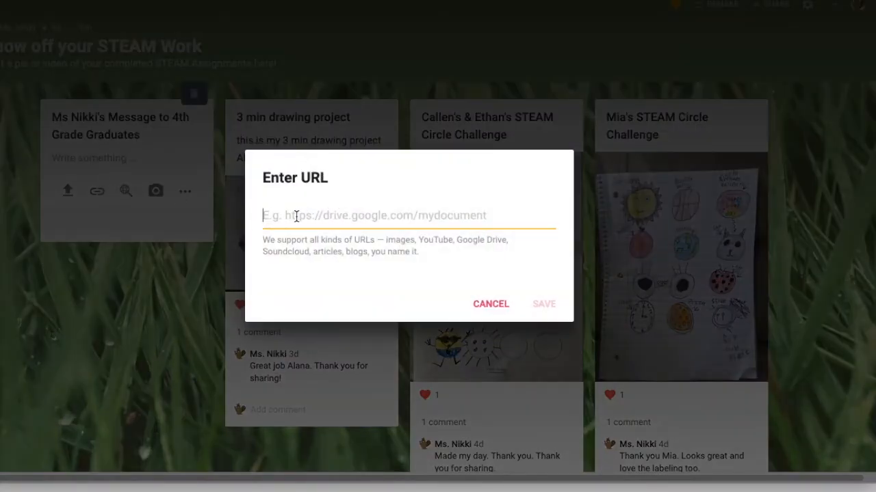
{"action": "key", "text": "ctrl+v"}
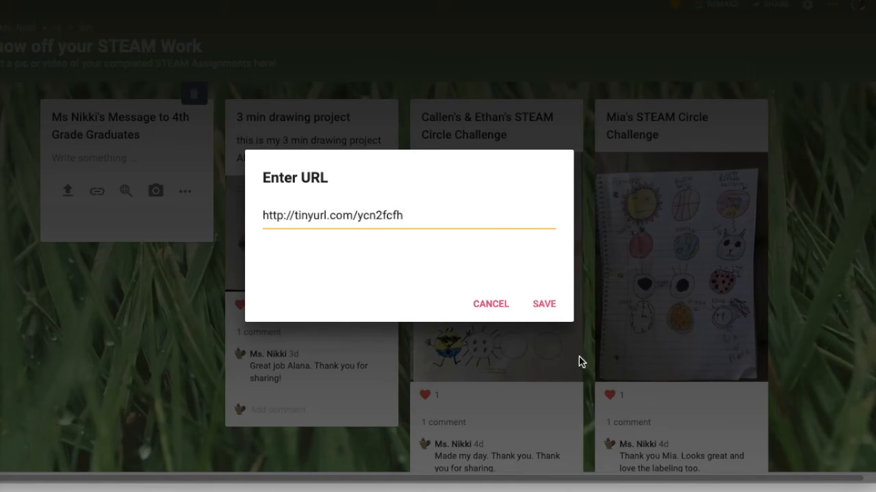
{"action": "left_click", "coordinate": [546, 304]}
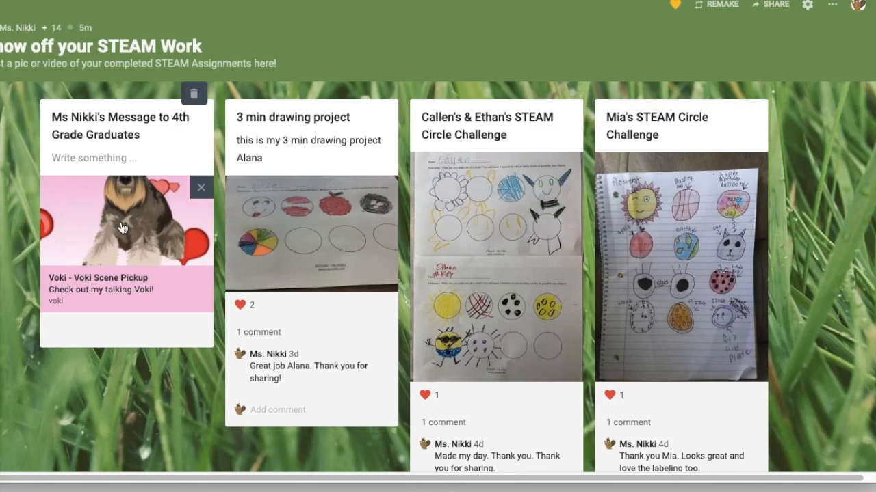
Open the Voki attached to the new post and play its message.
{"action": "left_click", "coordinate": [122, 228]}
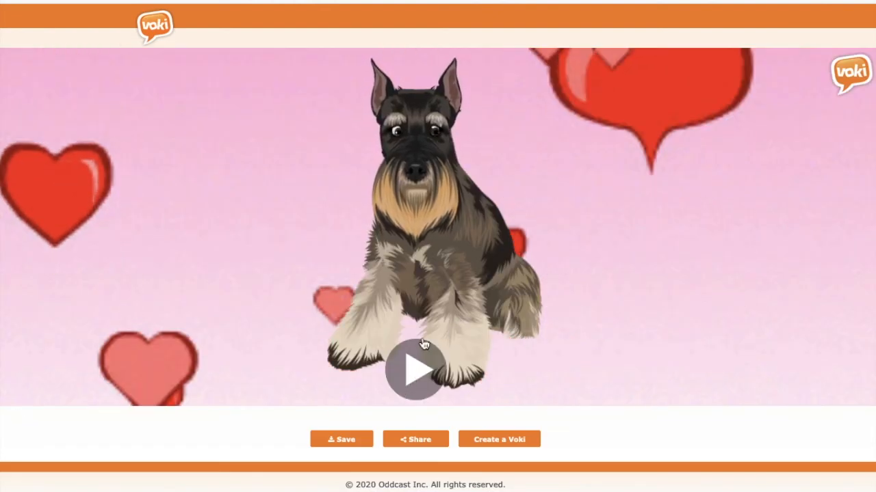
{"action": "left_click", "coordinate": [416, 369]}
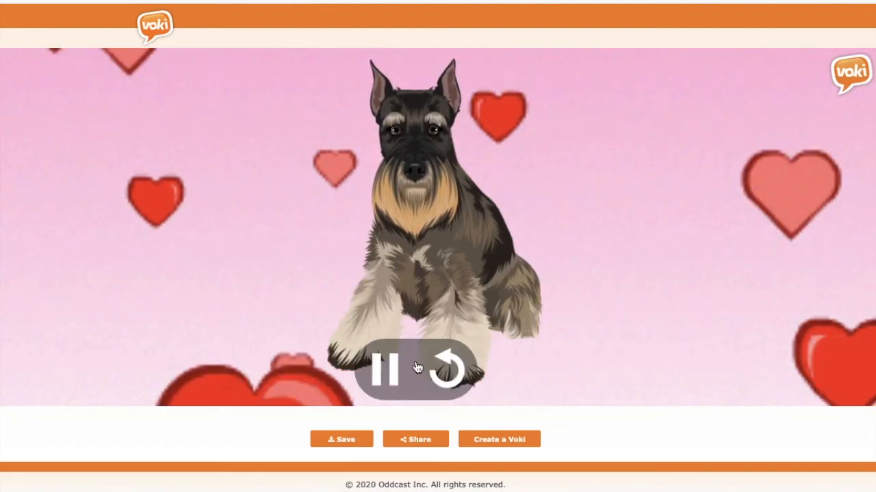